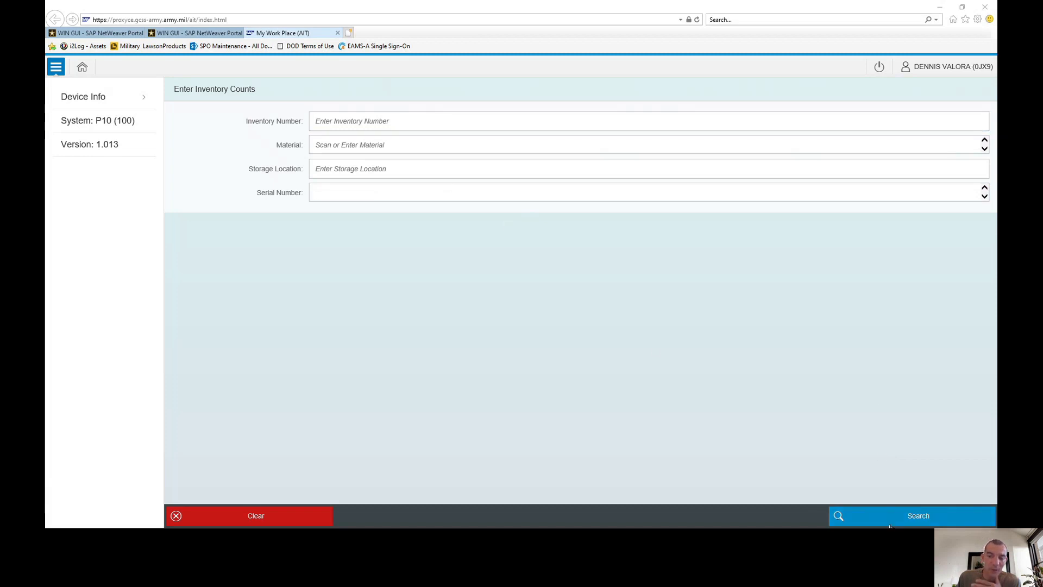
# - Search for open inventory counts with all filters blank and review the document number, storage location and total items
pyautogui.click(906, 521)
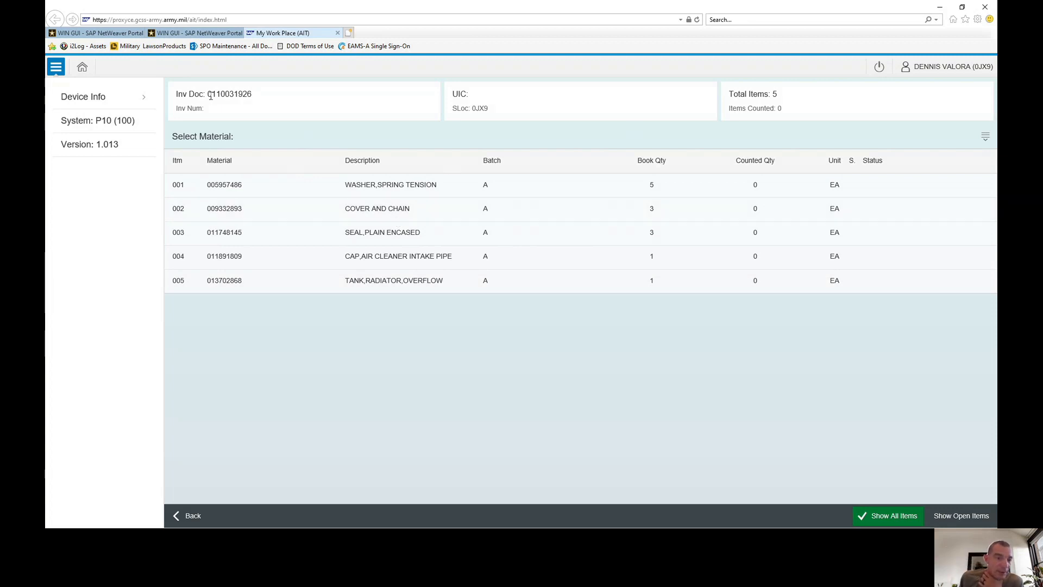
pyautogui.moveTo(208, 91); pyautogui.dragTo(258, 92)
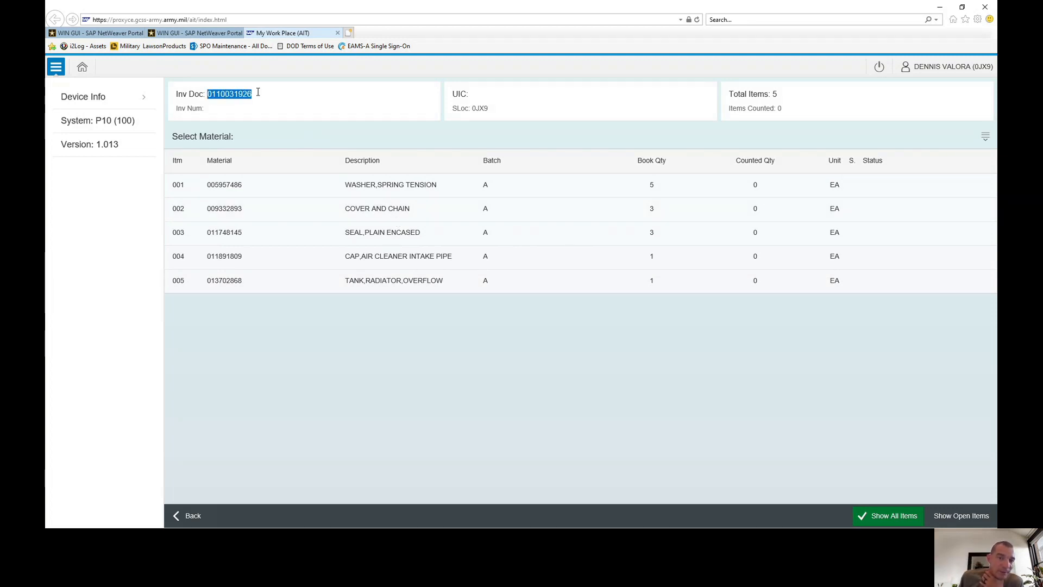
pyautogui.doubleClick(484, 108)
pyautogui.click(490, 111)
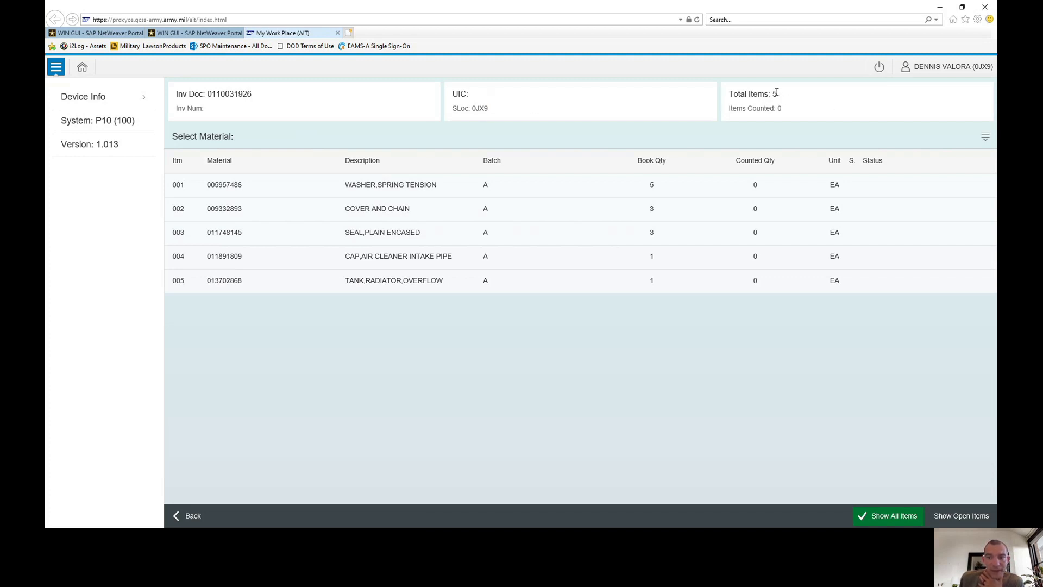
pyautogui.moveTo(776, 92); pyautogui.dragTo(739, 96)
pyautogui.click(811, 96)
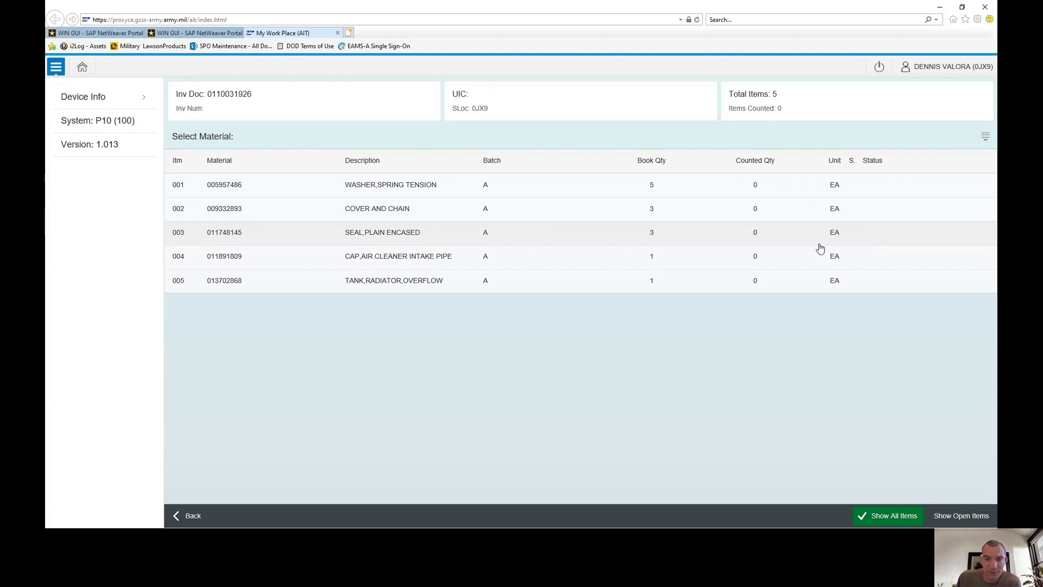
# - Record a count quantity of 5 EA for item 001, the spring tension washer, and save and post it
pyautogui.click(567, 188)
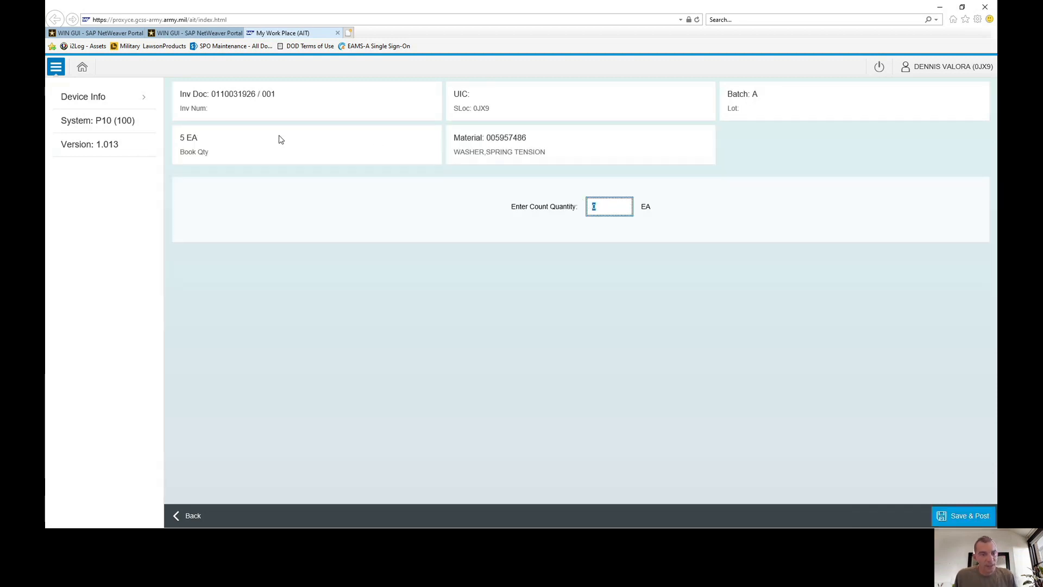
pyautogui.click(196, 516)
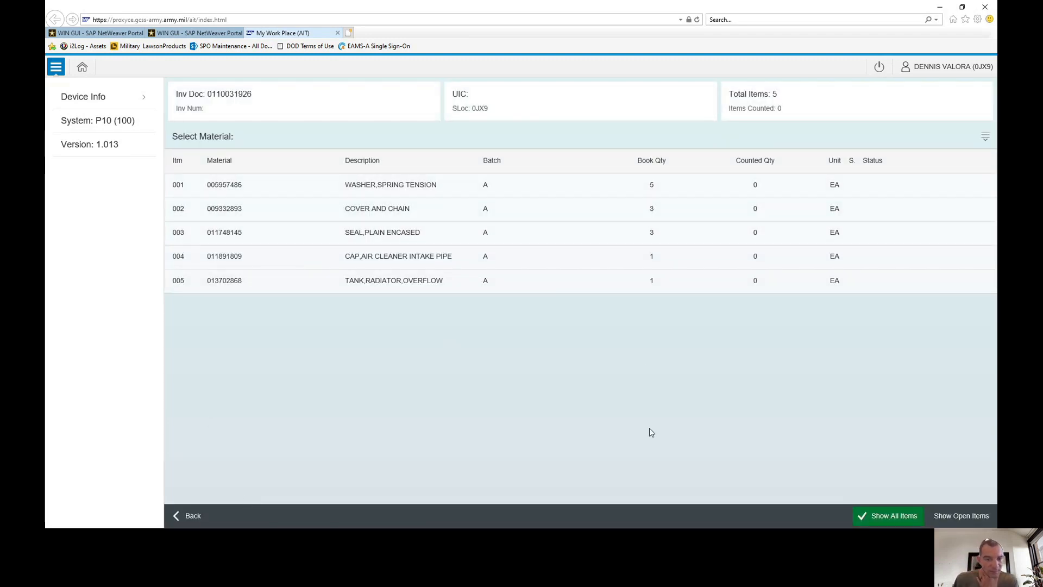
pyautogui.click(546, 187)
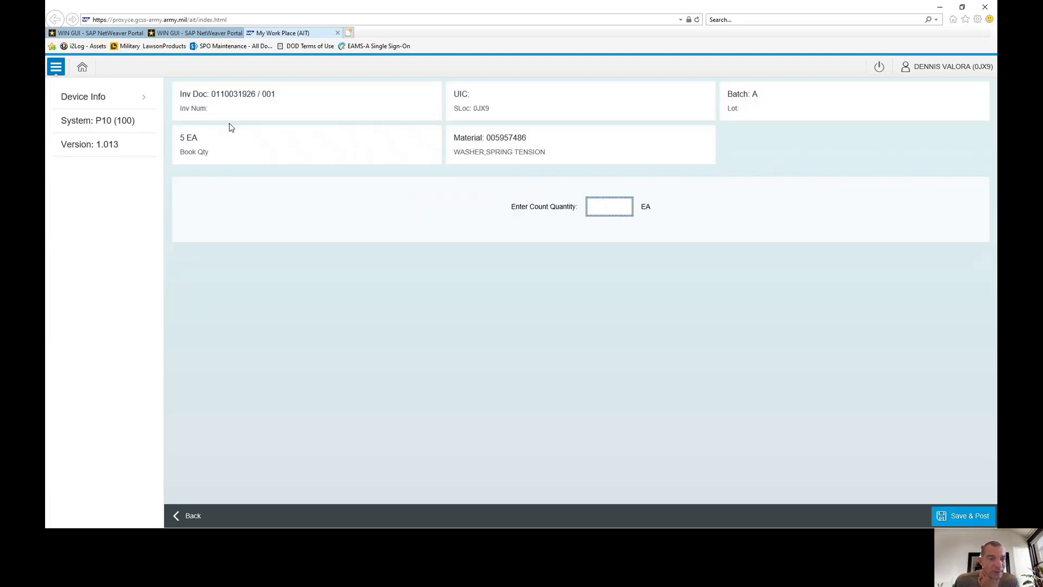
pyautogui.click(212, 94)
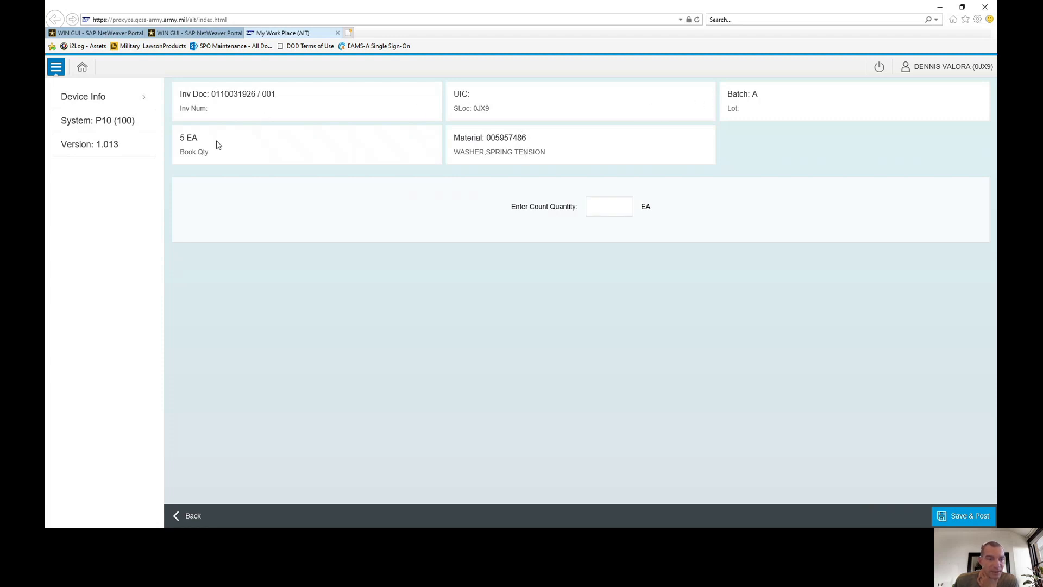
pyautogui.moveTo(183, 154); pyautogui.dragTo(215, 154)
pyautogui.click(199, 141)
pyautogui.click(616, 207)
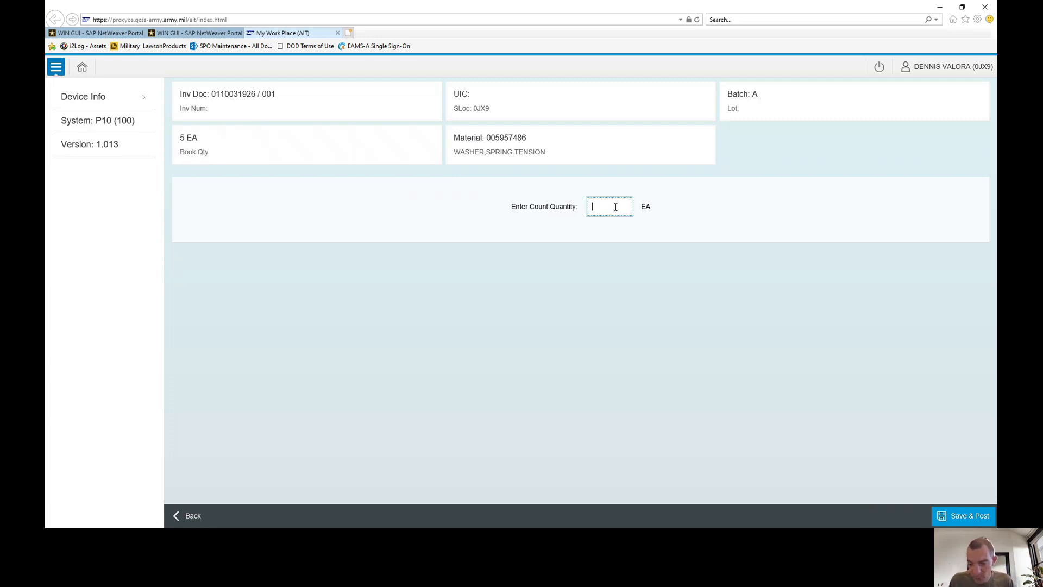
pyautogui.write('5')
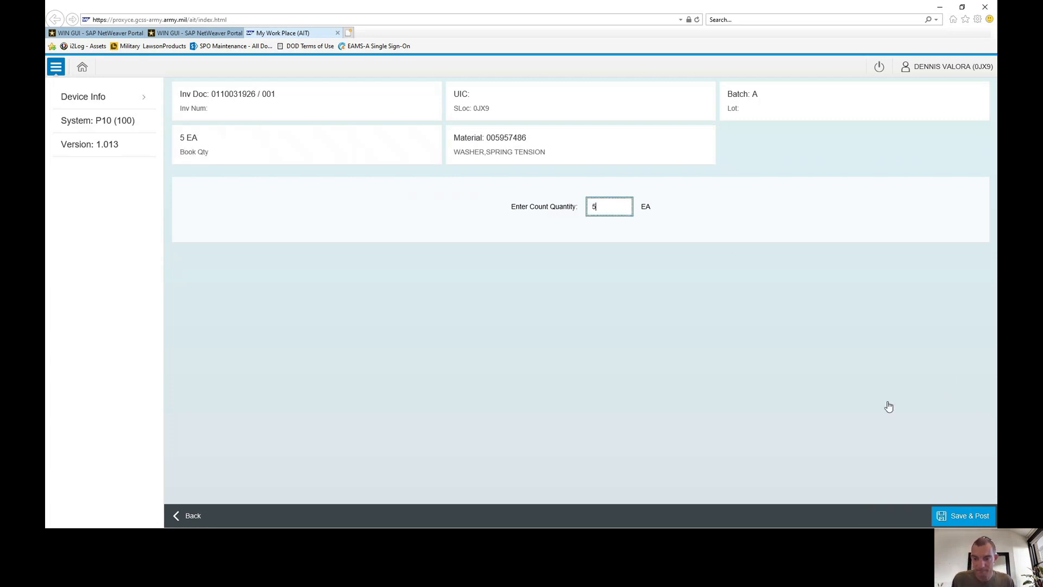
pyautogui.click(960, 516)
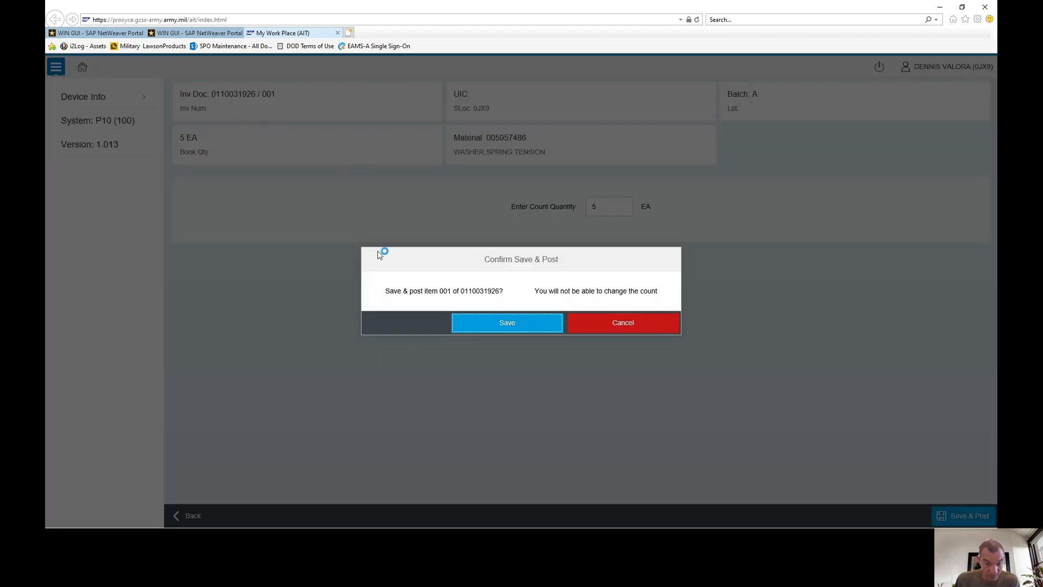
pyautogui.click(508, 322)
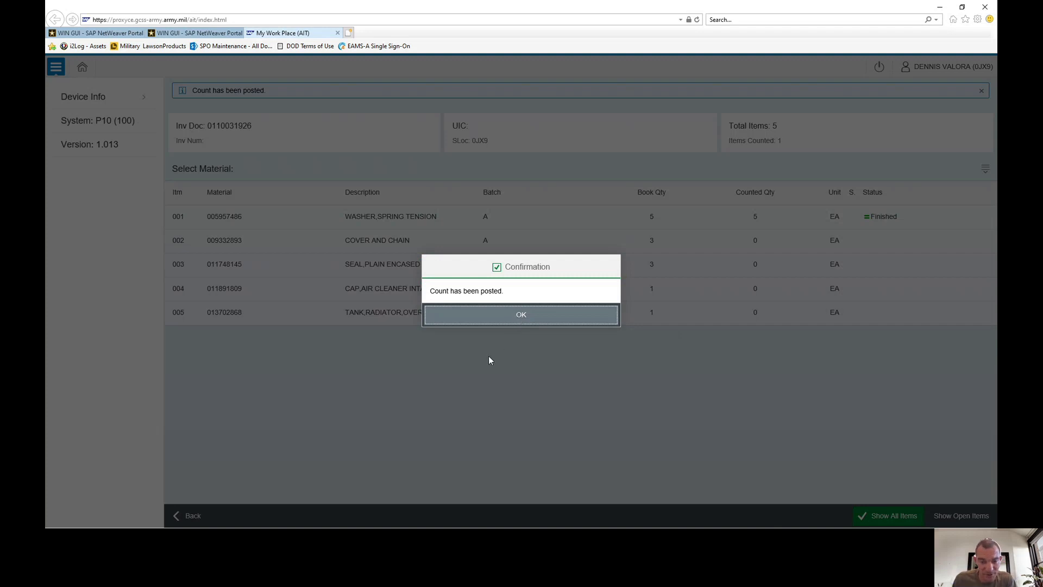
pyautogui.click(517, 320)
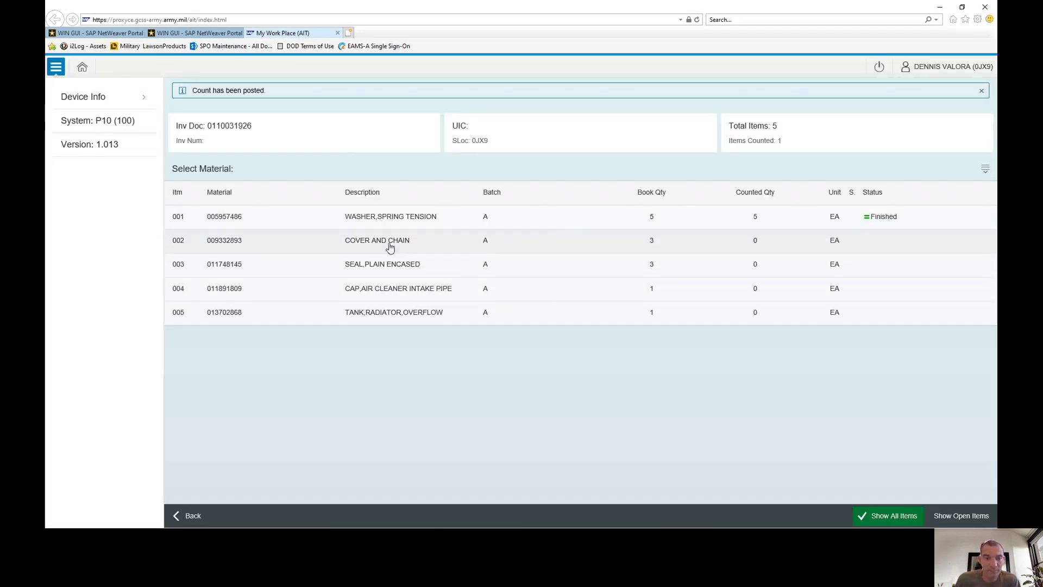
# - Record a count quantity of 2 EA for item 002, the cover and chain, and save and post it
pyautogui.click(700, 249)
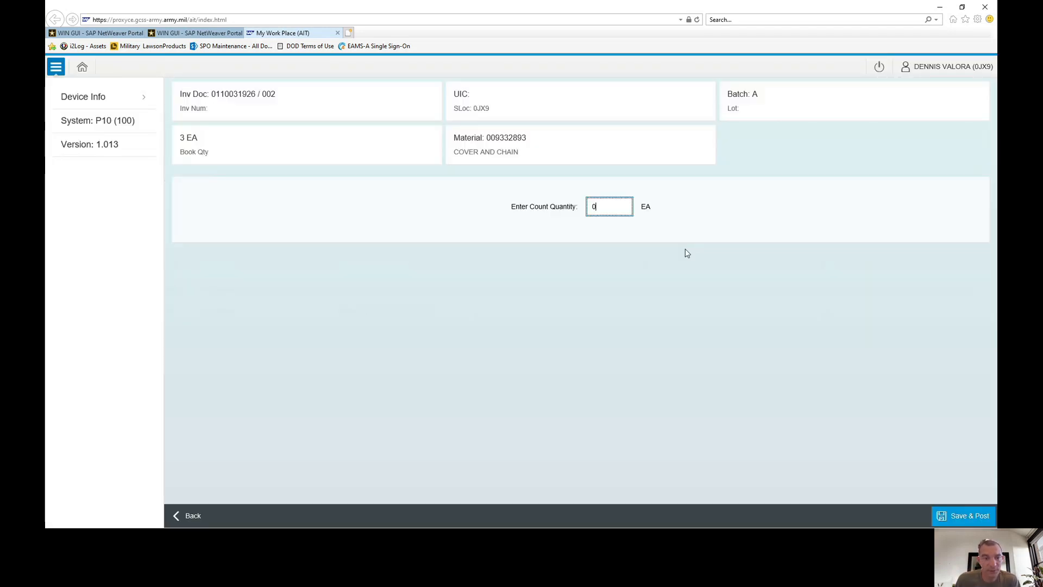
pyautogui.doubleClick(598, 206)
pyautogui.write('2')
pyautogui.click(937, 514)
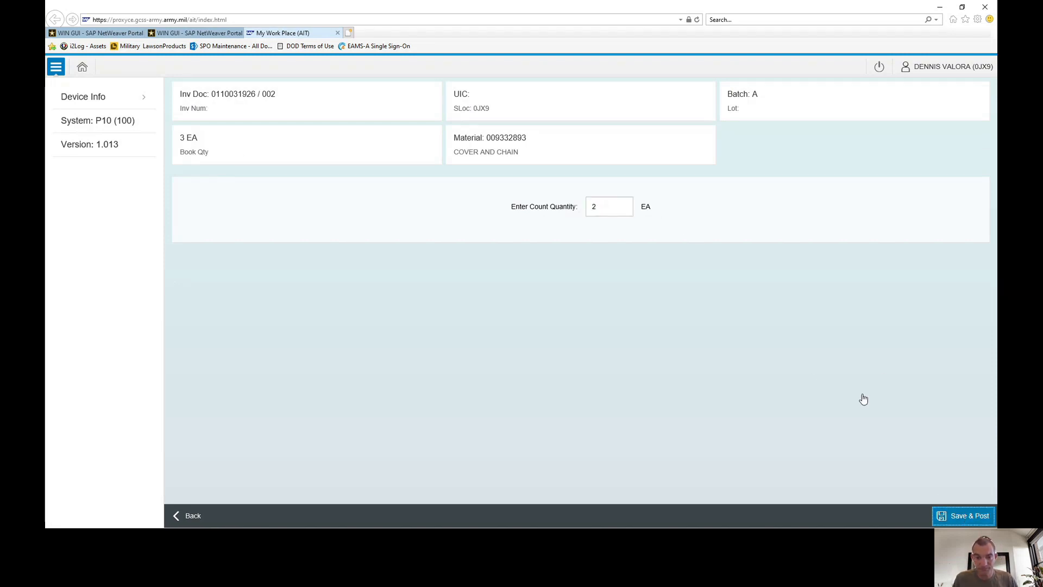
pyautogui.click(507, 323)
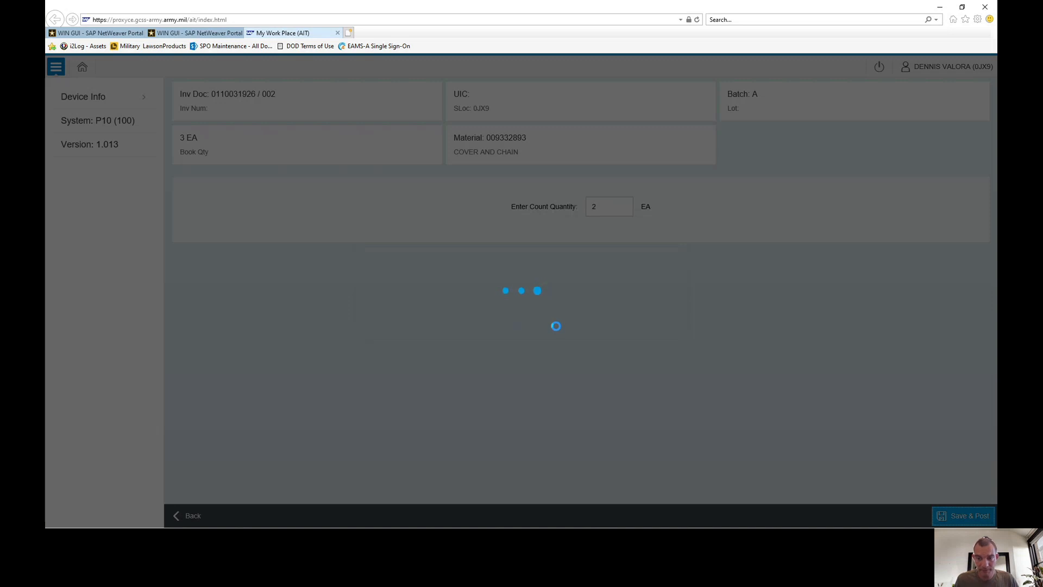
pyautogui.click(510, 315)
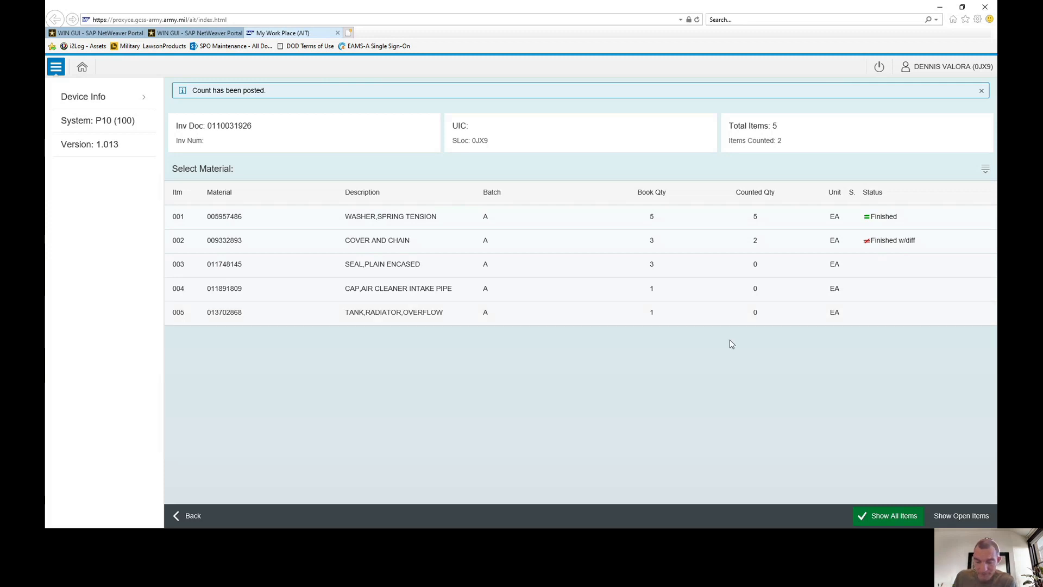
# - Record a count quantity of 3 EA for item 003, the plain encased seal, and save and post it
pyautogui.click(722, 270)
pyautogui.write('3')
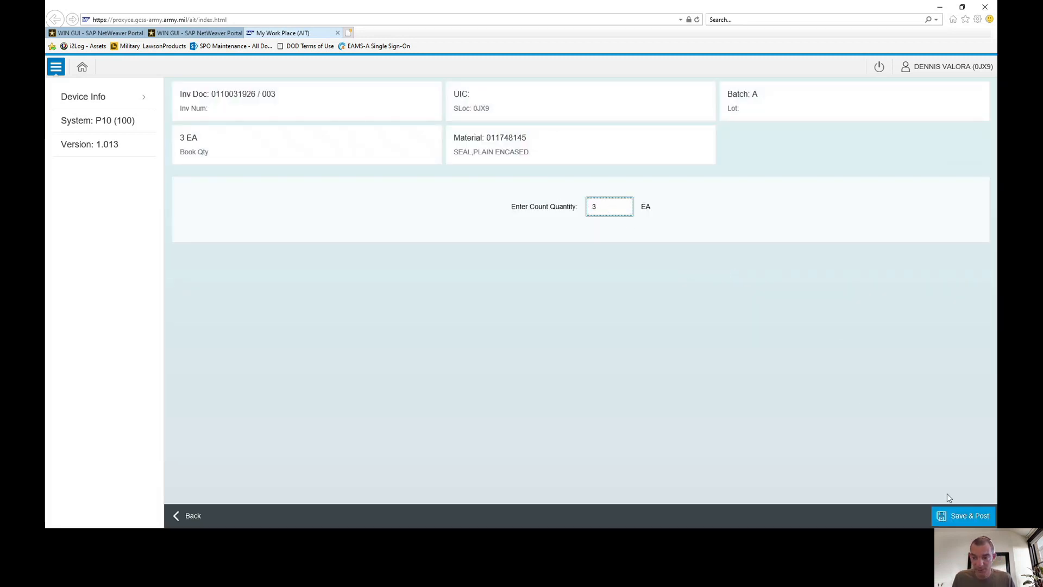
pyautogui.click(965, 516)
pyautogui.click(523, 326)
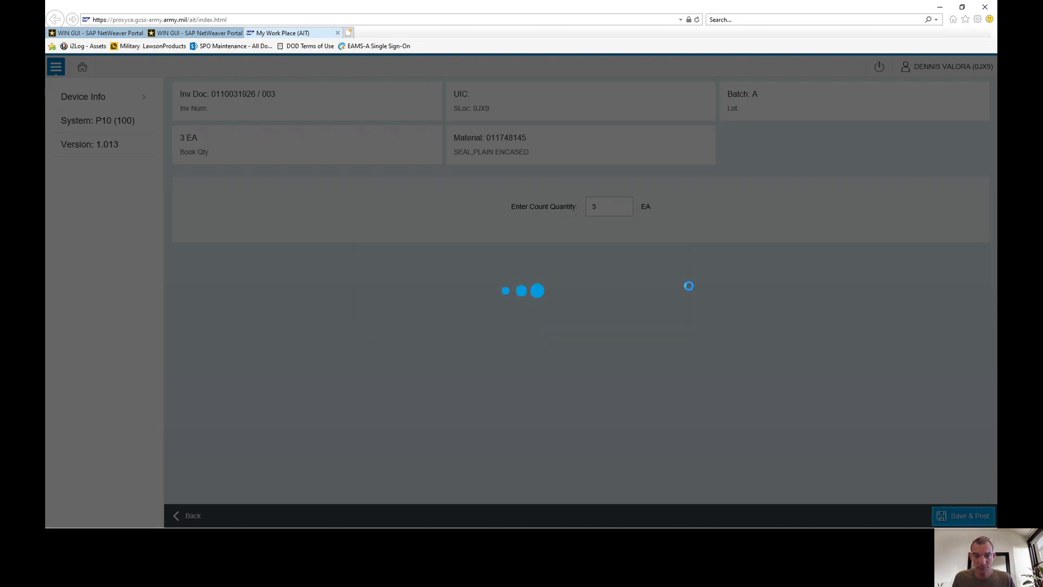
pyautogui.click(484, 326)
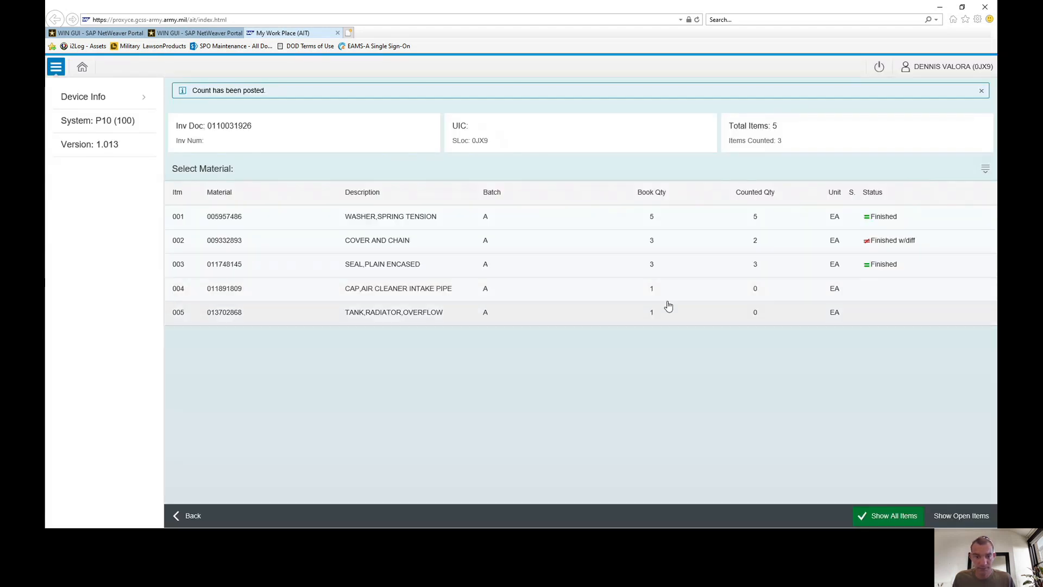
# - Record a count quantity of 2 EA for item 004, the air cleaner intake pipe cap, and save and post it
pyautogui.click(639, 300)
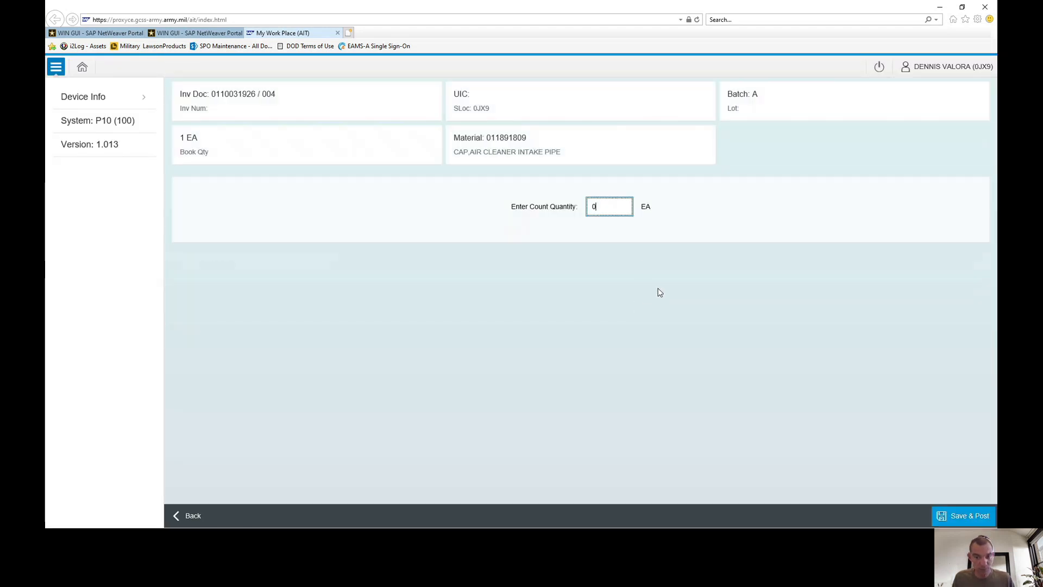
pyautogui.moveTo(612, 209); pyautogui.dragTo(581, 208)
pyautogui.write('2')
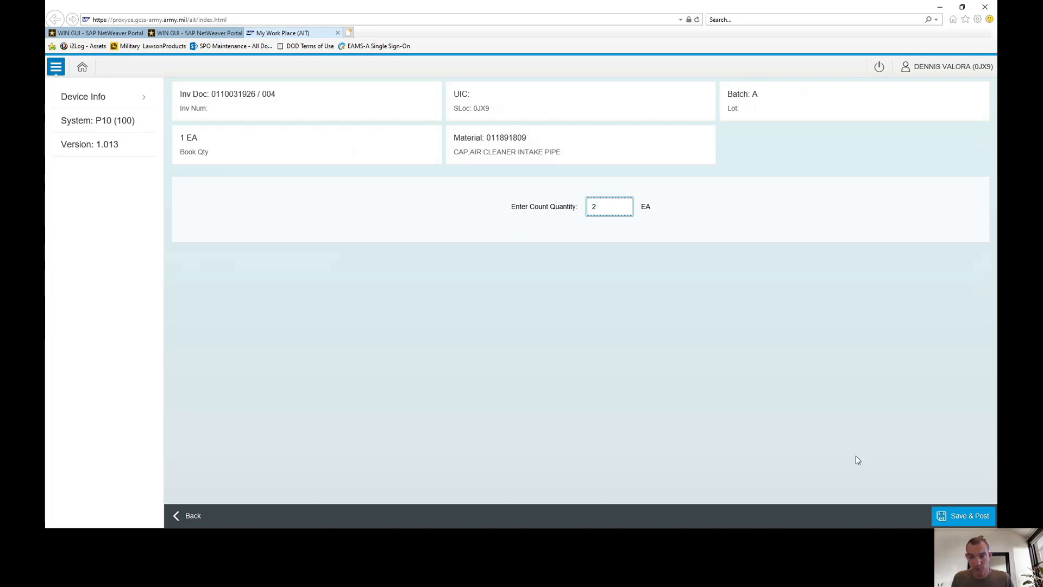
pyautogui.click(964, 516)
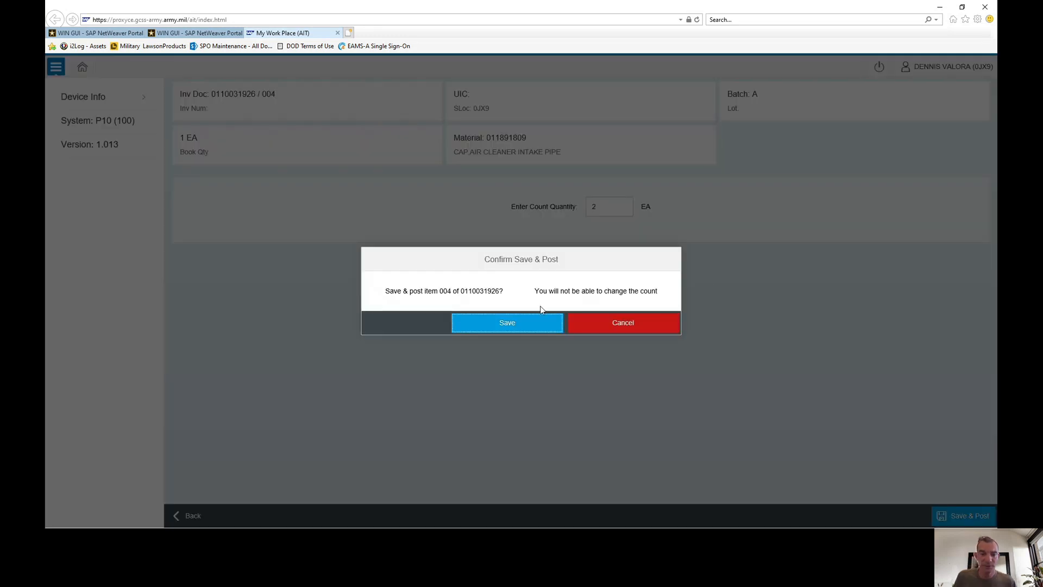
pyautogui.click(519, 328)
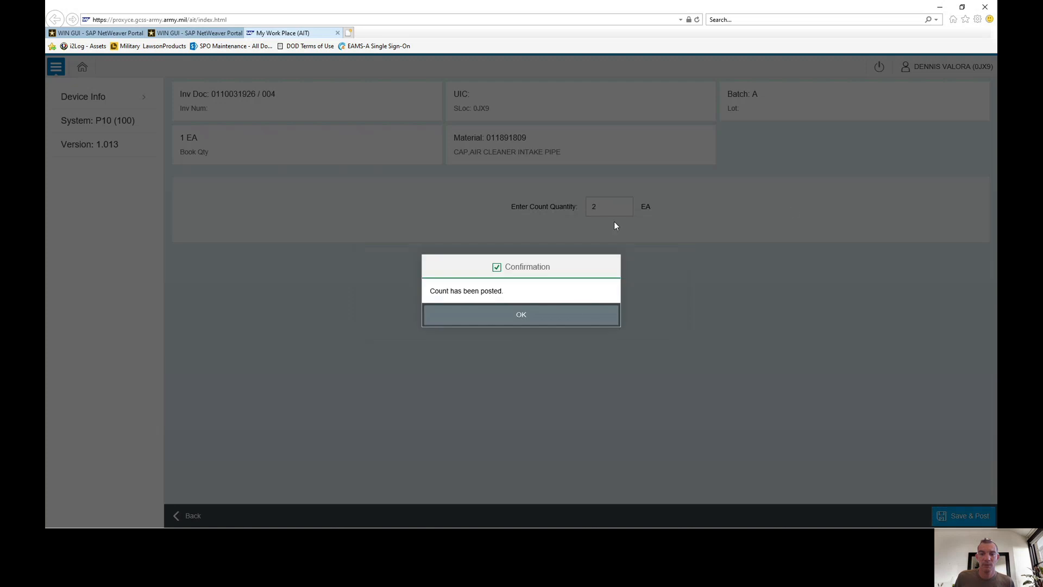
pyautogui.click(542, 325)
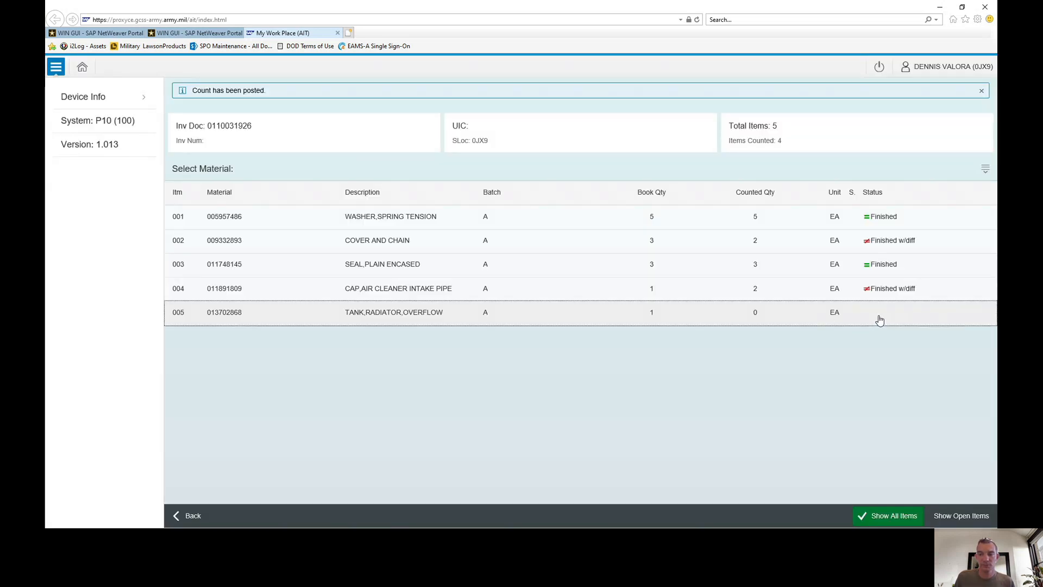
# - Post a count quantity of 1 EA for item 005, the radiator overflow tank, and return to the home page
pyautogui.click(879, 319)
pyautogui.write('1')
pyautogui.click(951, 515)
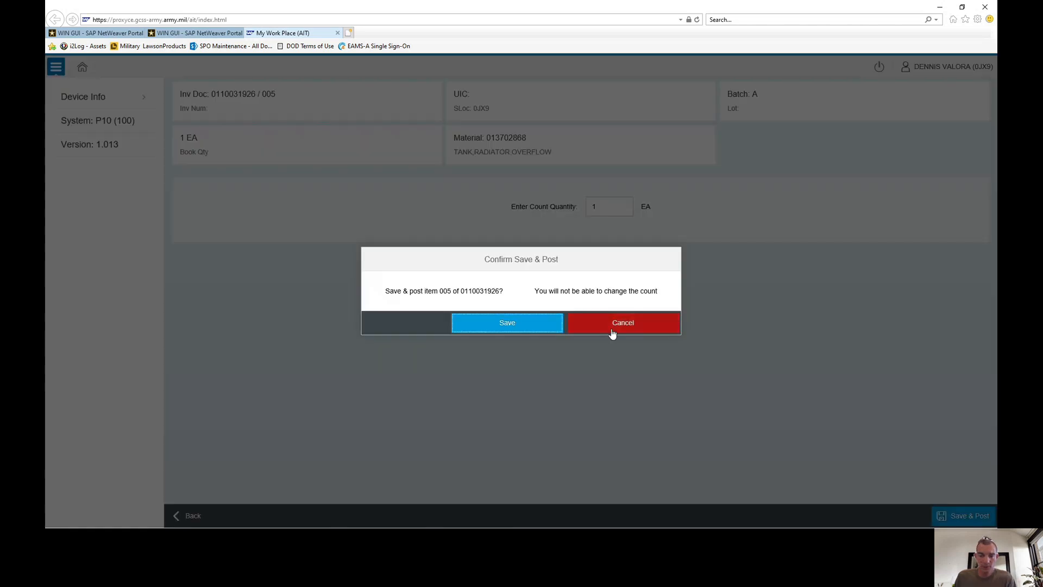
pyautogui.click(514, 323)
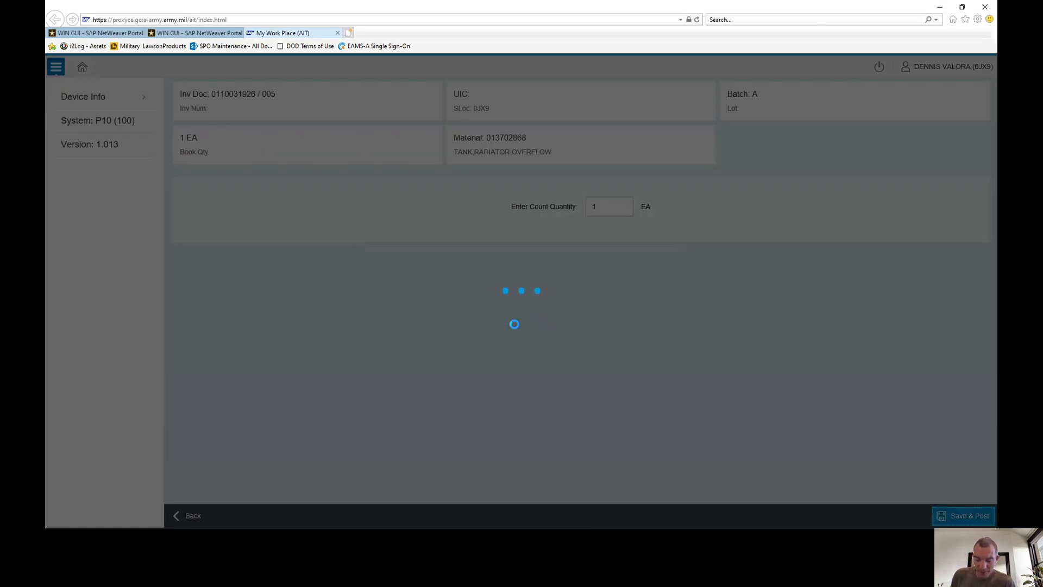
pyautogui.click(520, 319)
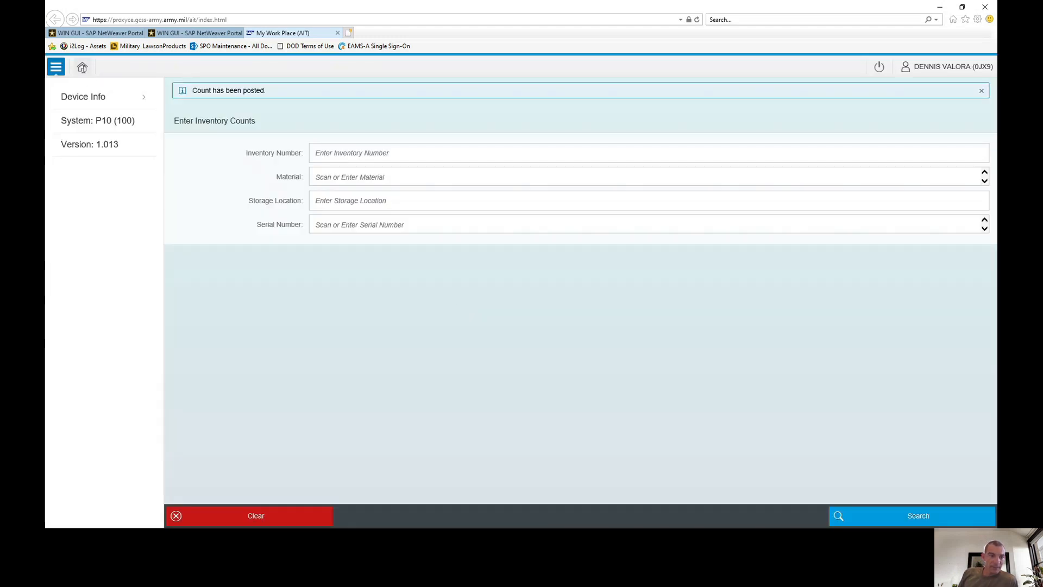
pyautogui.click(83, 68)
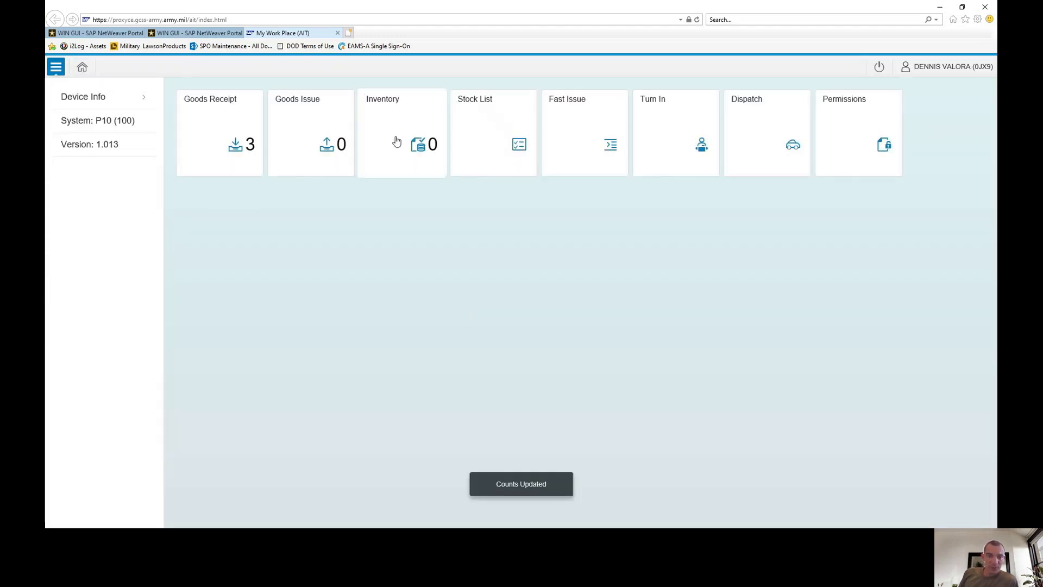